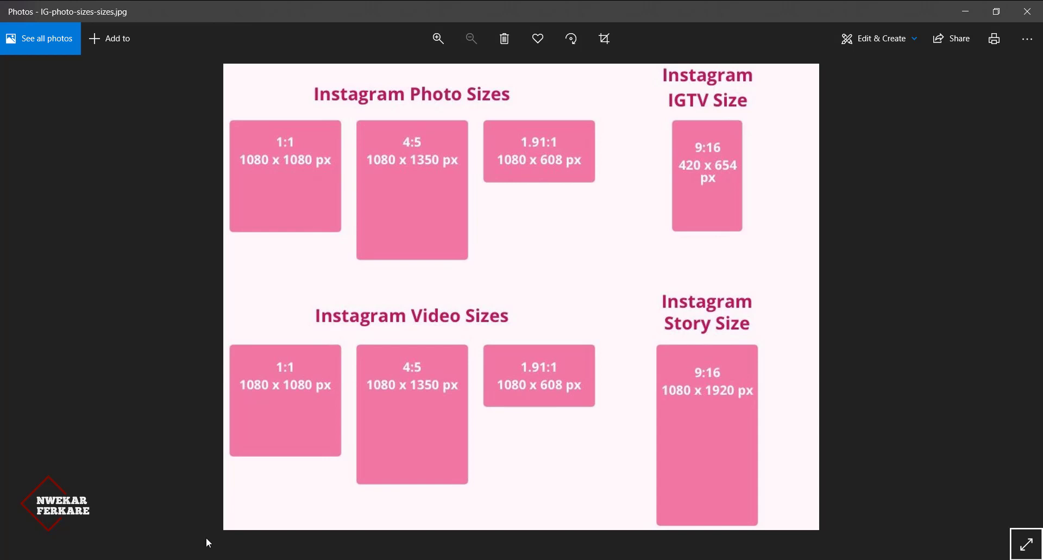
Switch to Premiere Pro and mark an In to Out range in the Green Screen.mp4 source clip, ending at 00:00:31:19.
left_click(280, 557)
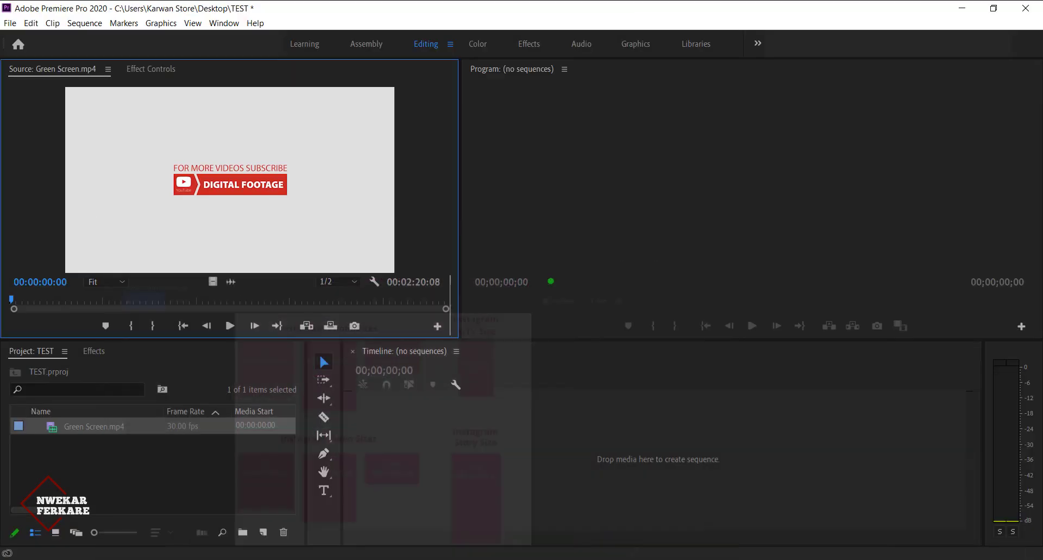
left_click_drag(76, 298, 110, 302)
key("i")
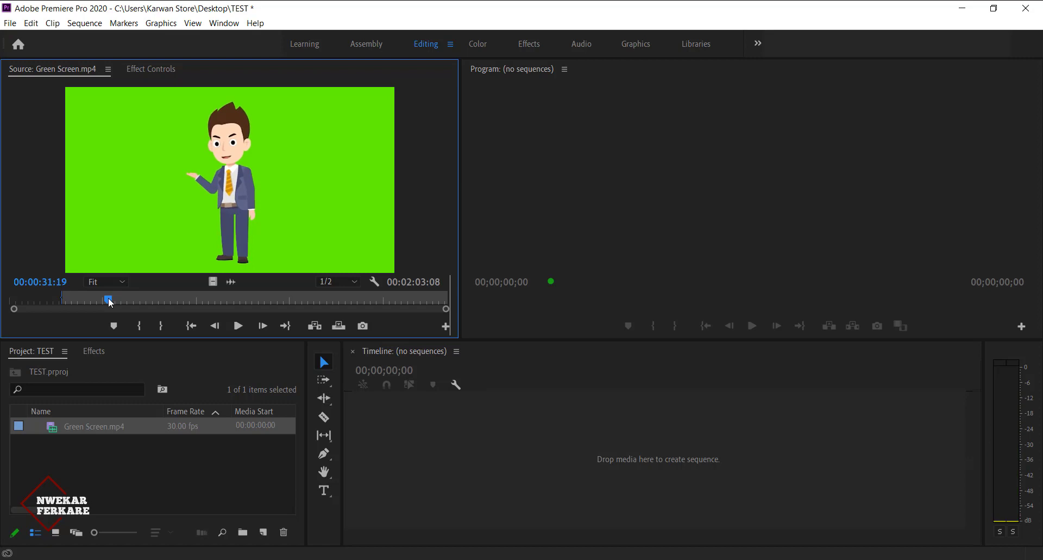
key("o")
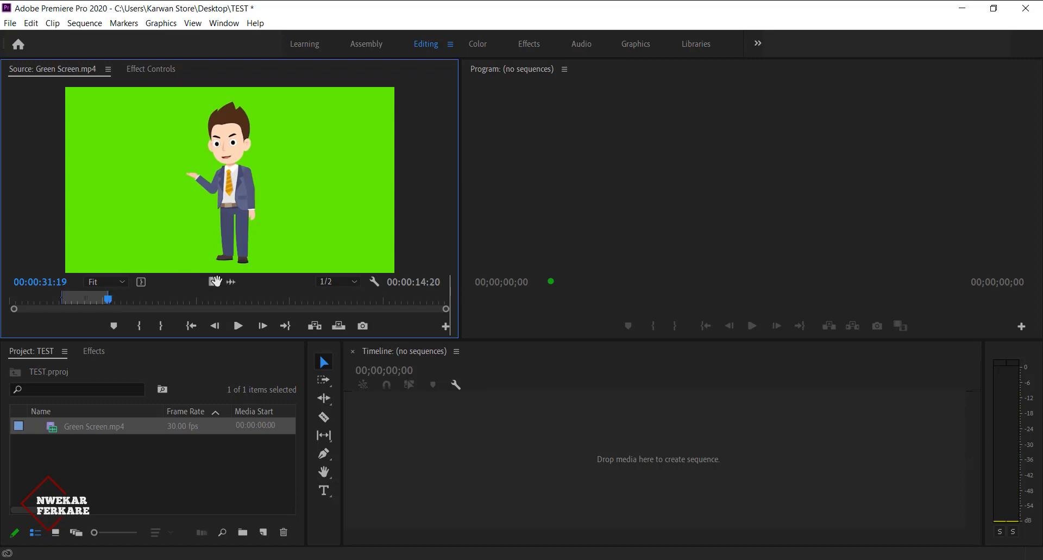
Try making a sequence directly from the marked video of Green Screen.mp4, and delete the clip from its timeline.
left_click_drag(215, 280, 364, 422)
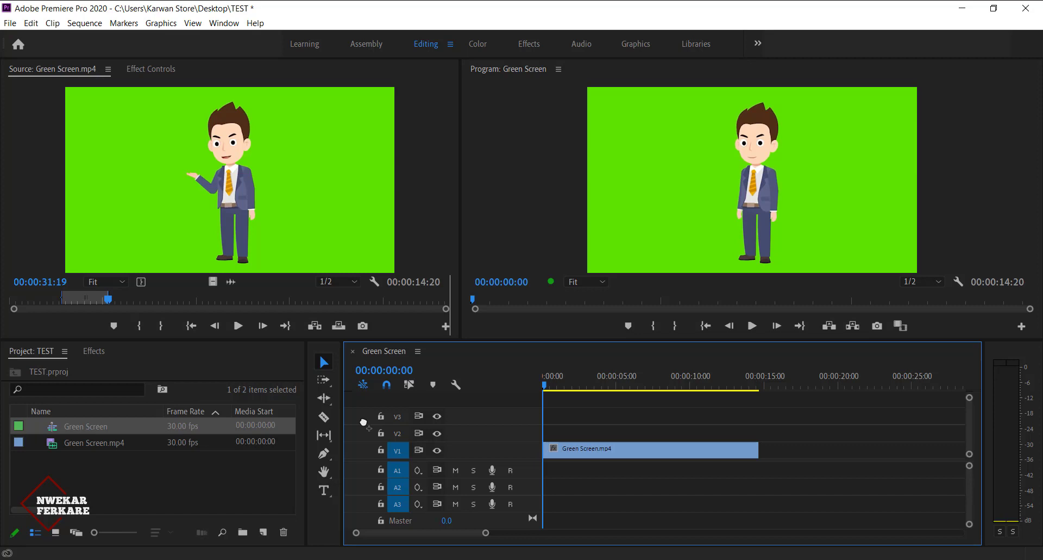
left_click(592, 455)
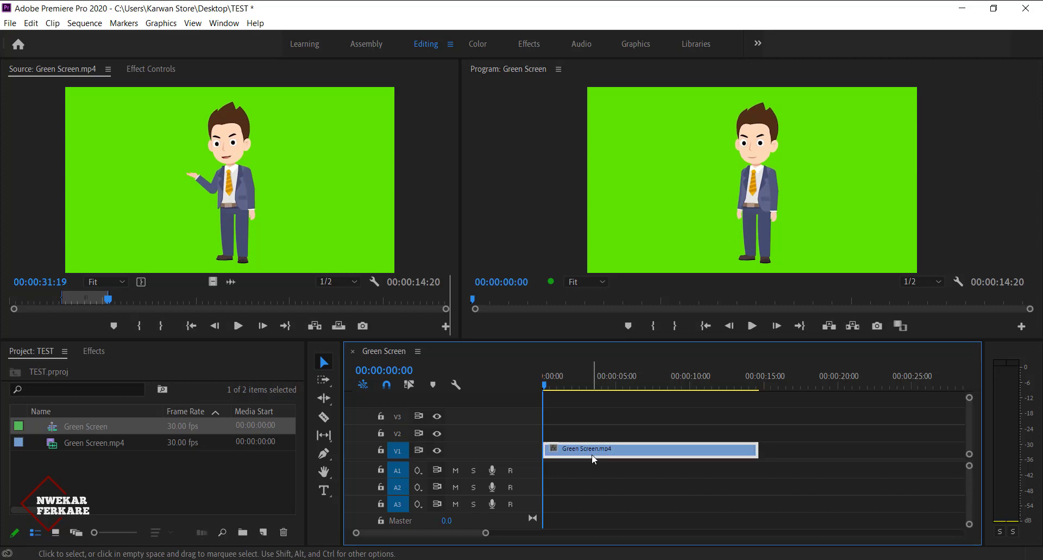
key("Delete")
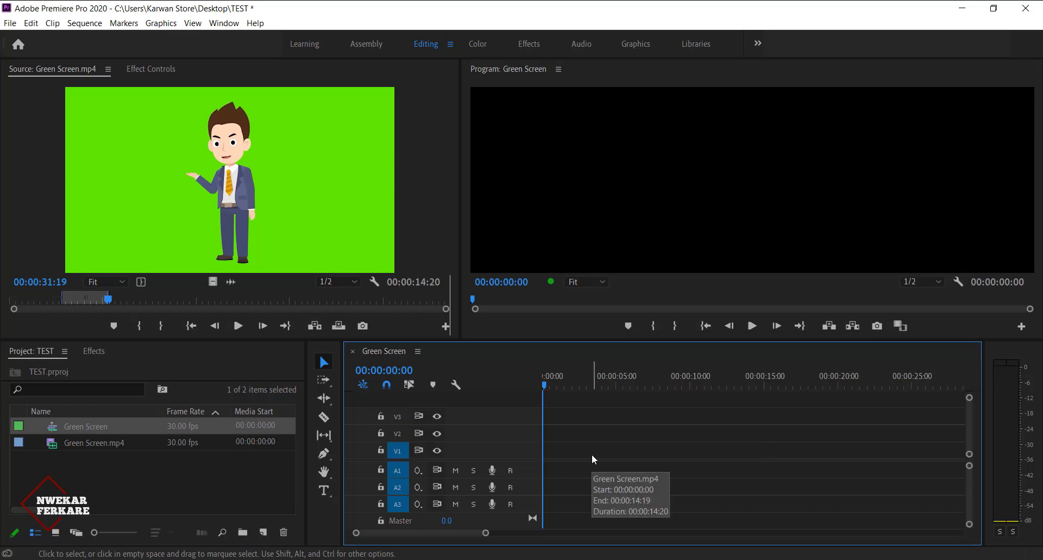
Start a new sequence with custom settings and check the Instagram size chart in Photos for the frame dimensions.
key("ctrl+n")
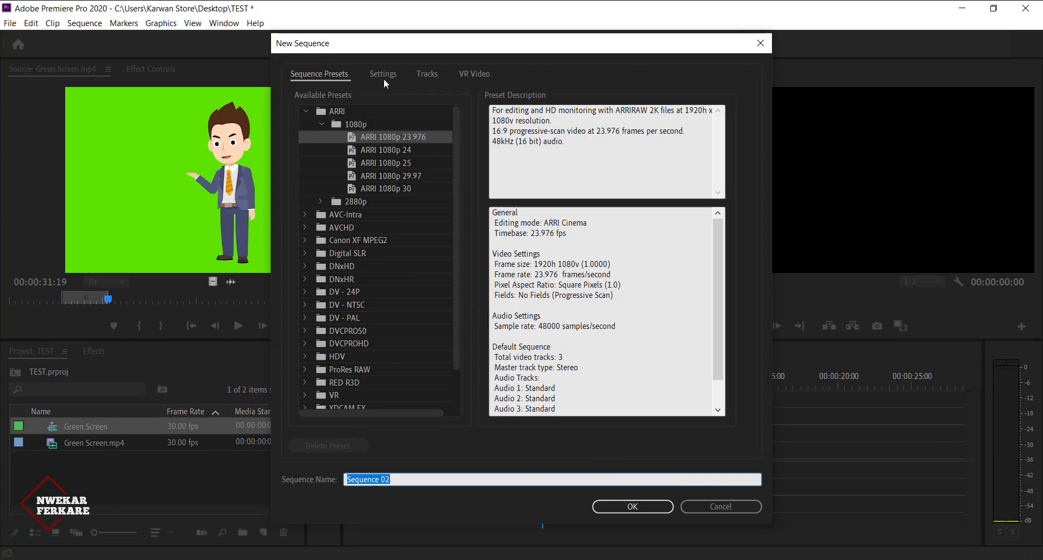
left_click(383, 78)
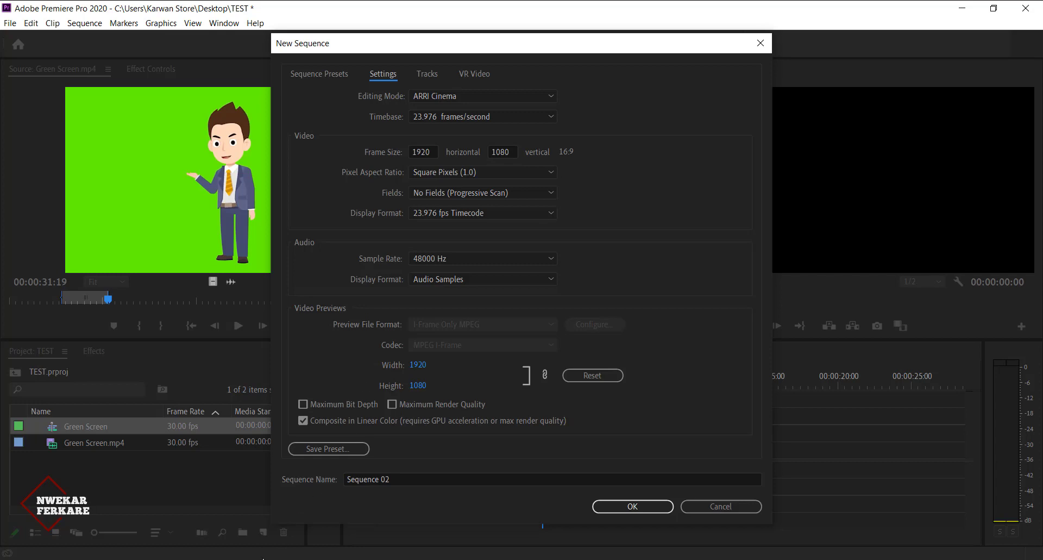
left_click(264, 558)
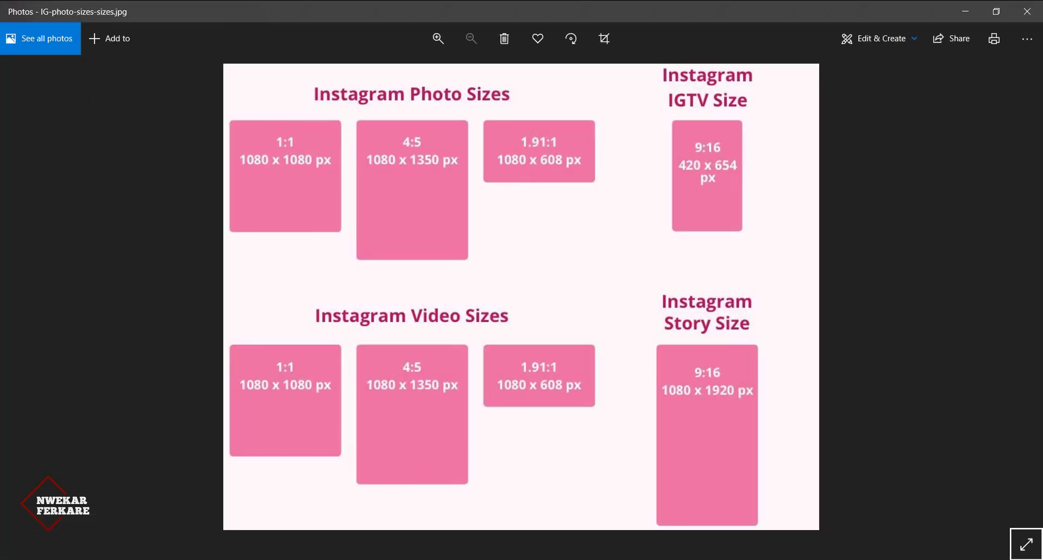
left_click(265, 481)
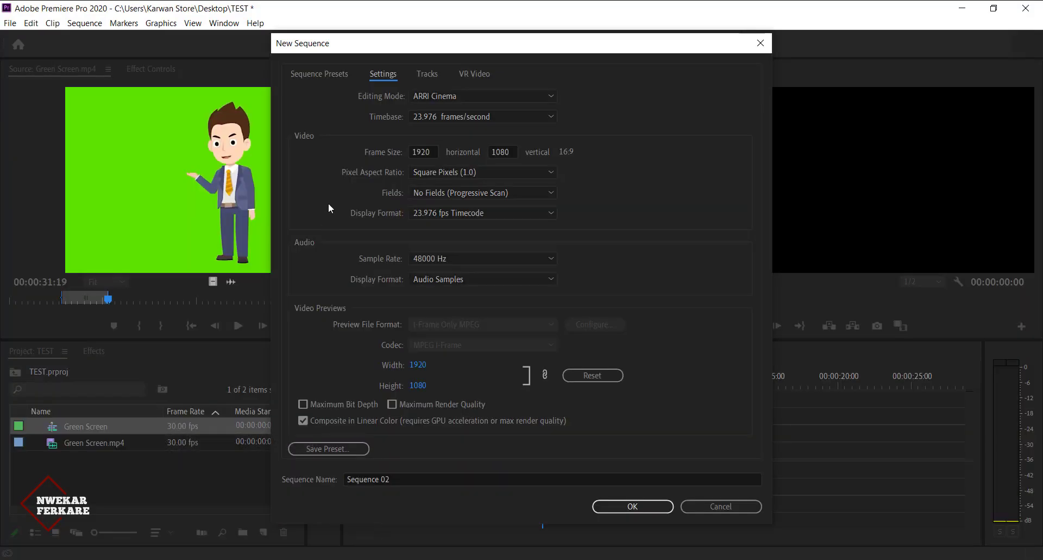
Set the new sequence's frame size to 1080 horizontal by 1920 vertical and create the sequence.
double_click(416, 153)
type("1080")
key("Tab")
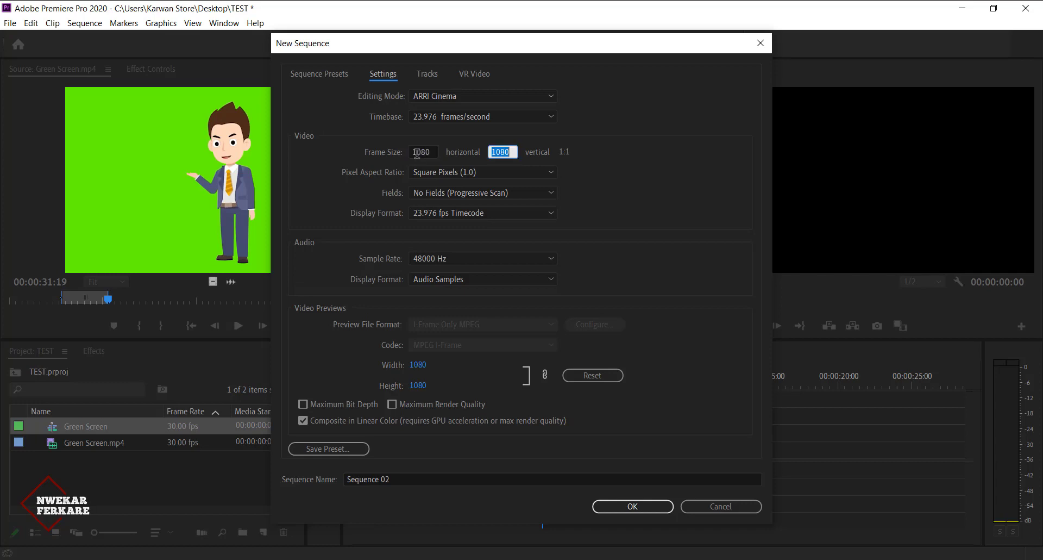
key("BackSpace")
type("19220")
key("BackSpace")
key("BackSpace")
key("BackSpace")
type("20")
left_click(253, 558)
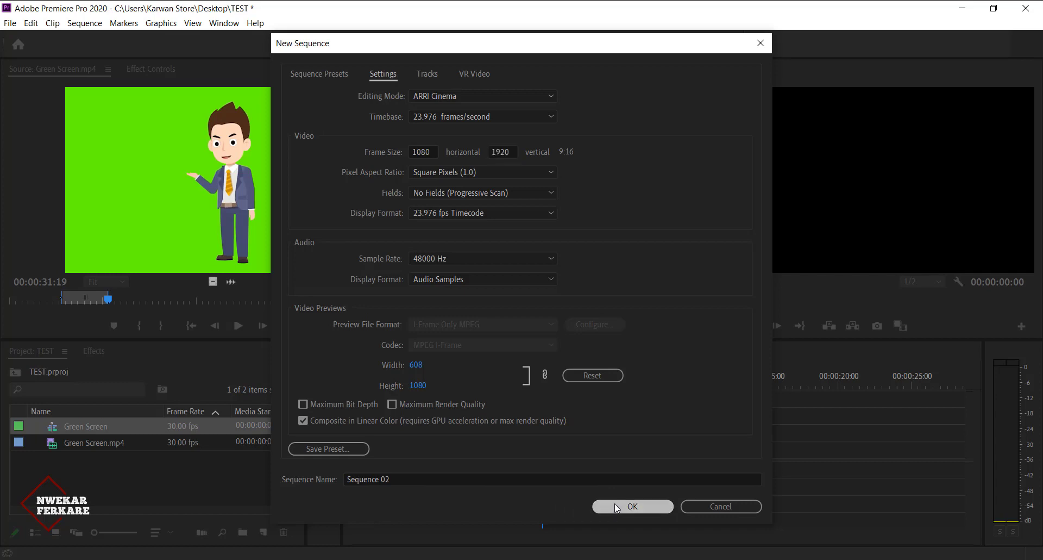
left_click(615, 506)
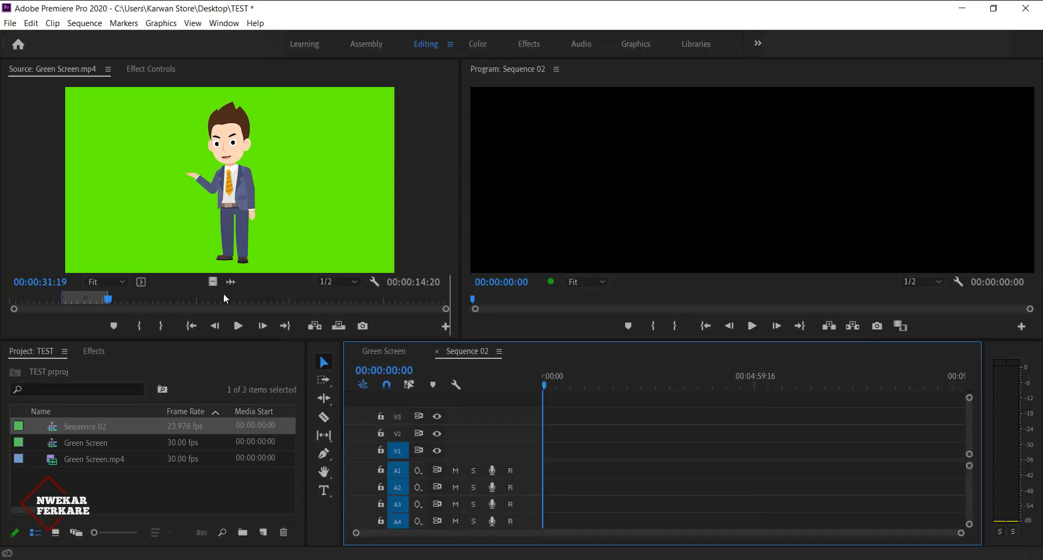
Place only the video of the marked Green Screen.mp4 range at the start of V1, keeping the existing sequence settings.
left_click(212, 280)
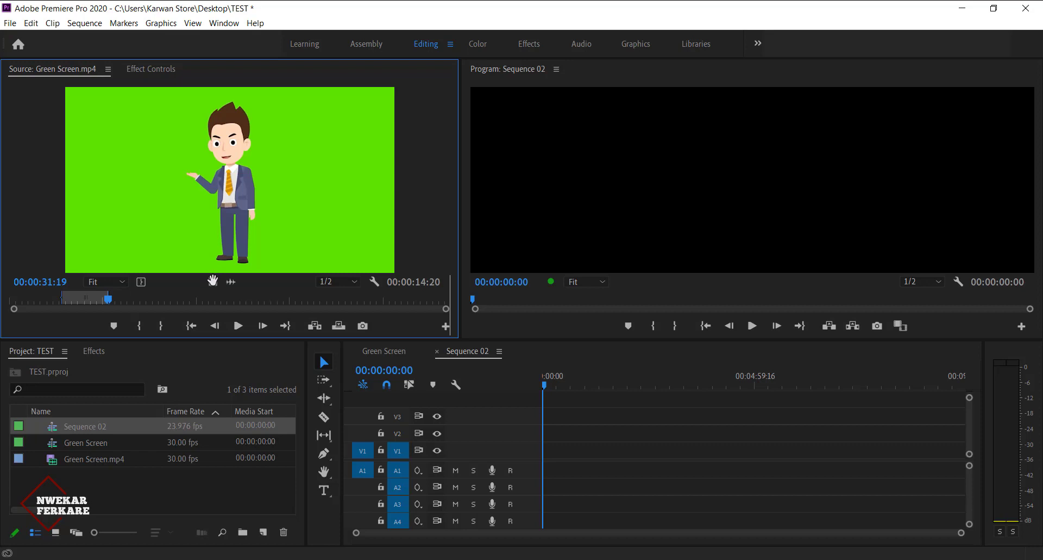
left_click_drag(213, 281, 548, 447)
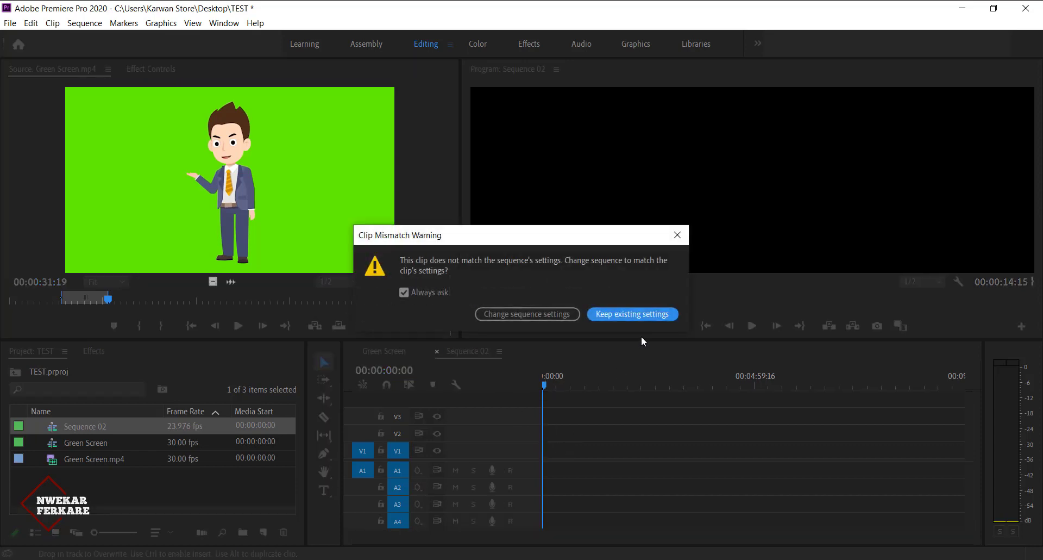
left_click(634, 314)
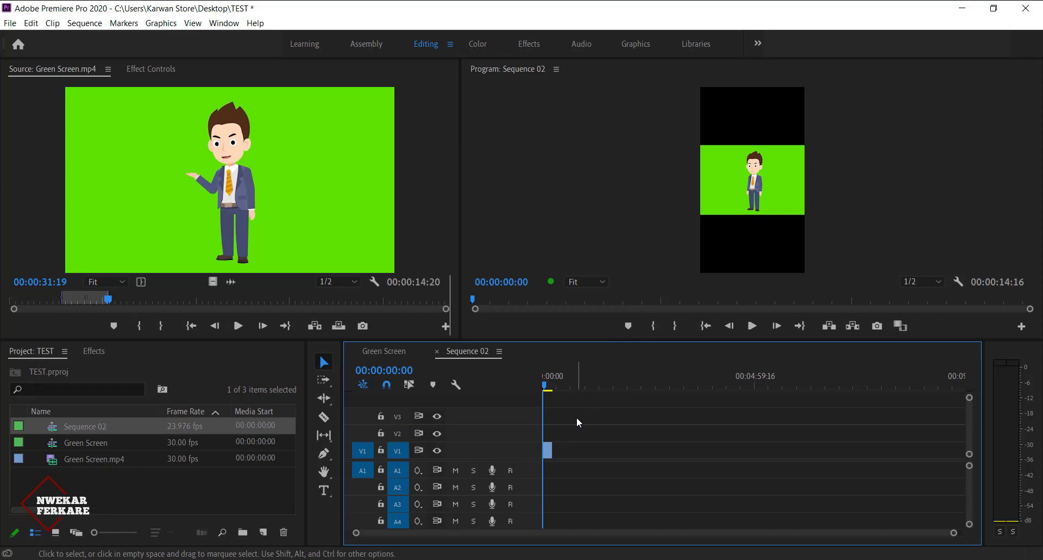
key("backslash")
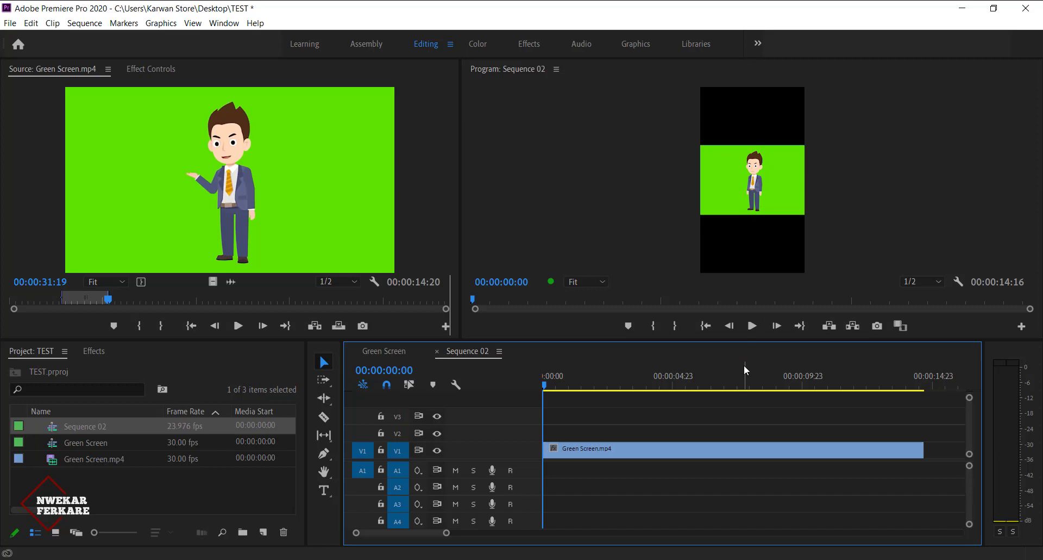
Set the scale of the Green Screen.mp4 clip on V1 to 273 in its motion effects.
left_click(707, 449)
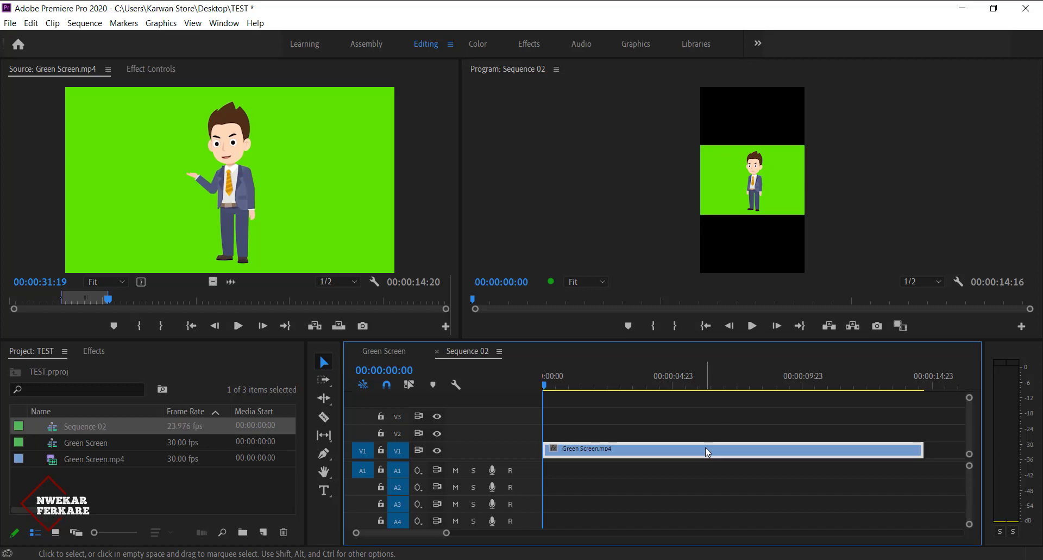
left_click(154, 65)
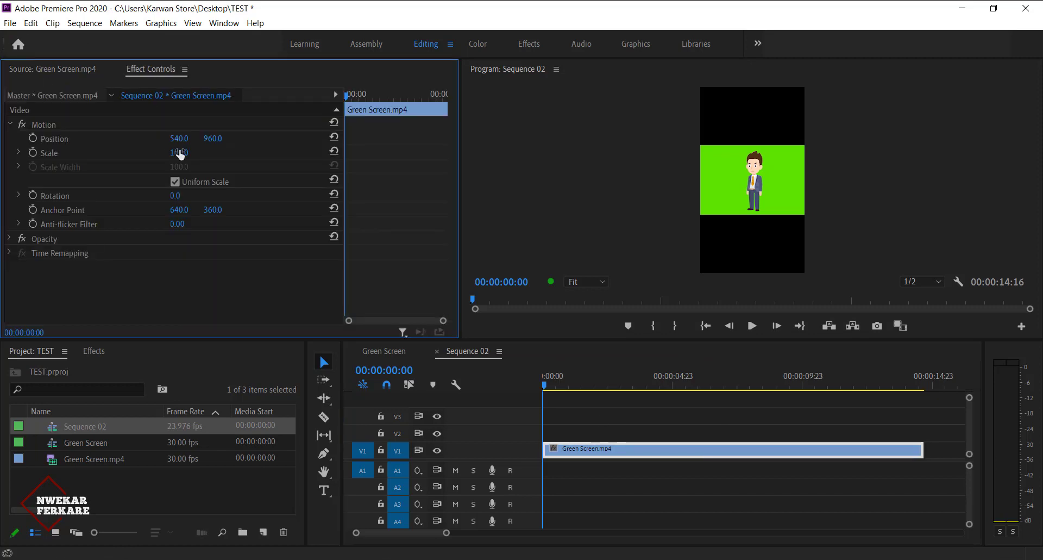
left_click_drag(180, 155, 274, 155)
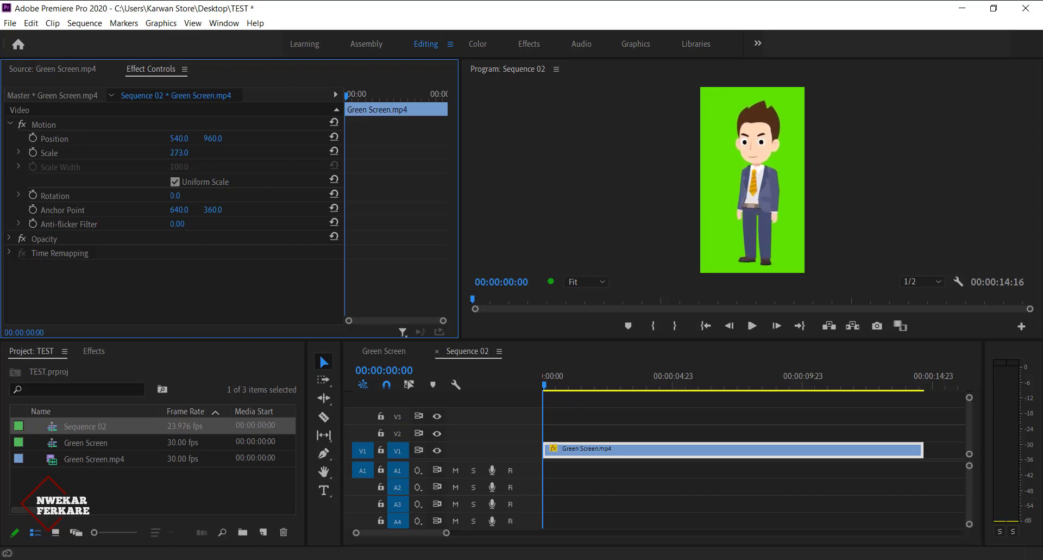
Keyframe the clip's horizontal position at 1234 at the start and 536 at 00:00:01:01.
left_click_drag(180, 138, 557, 138)
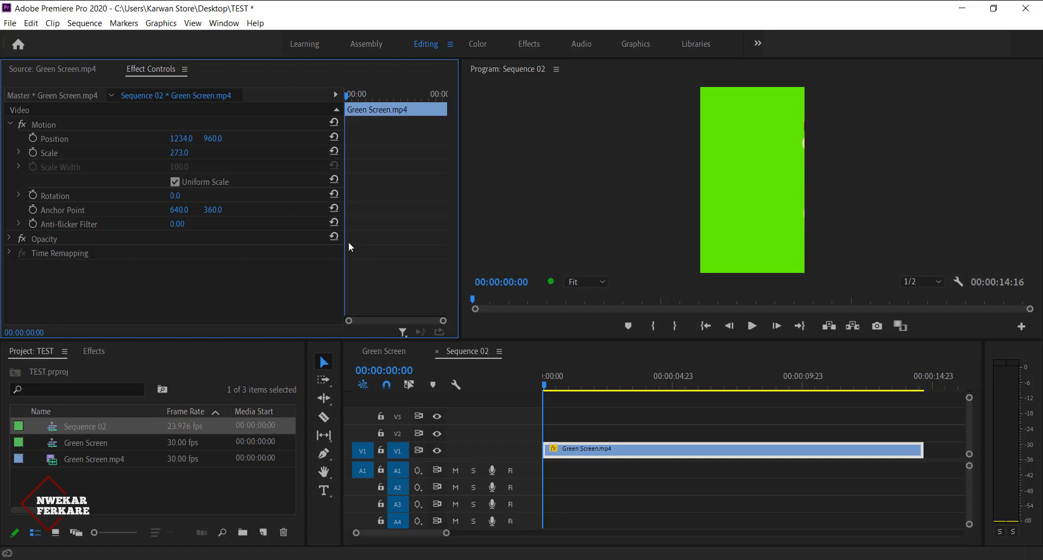
left_click(34, 139)
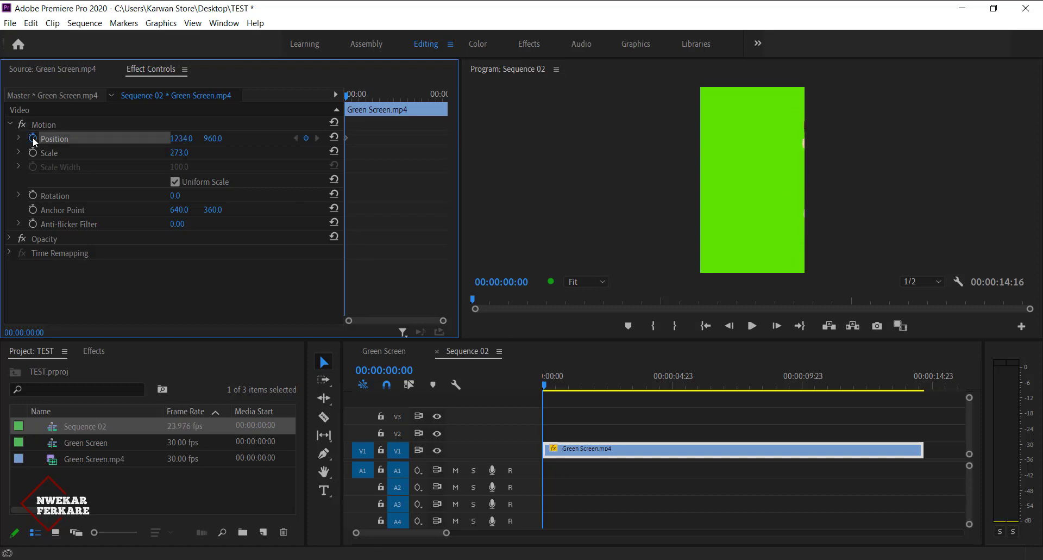
left_click(353, 96)
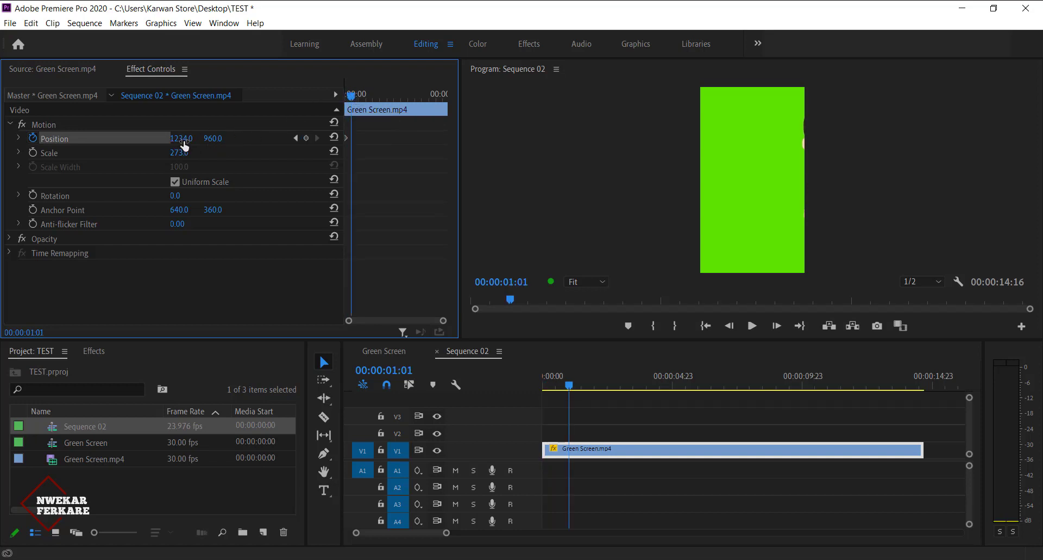
left_click_drag(179, 138, 116, 138)
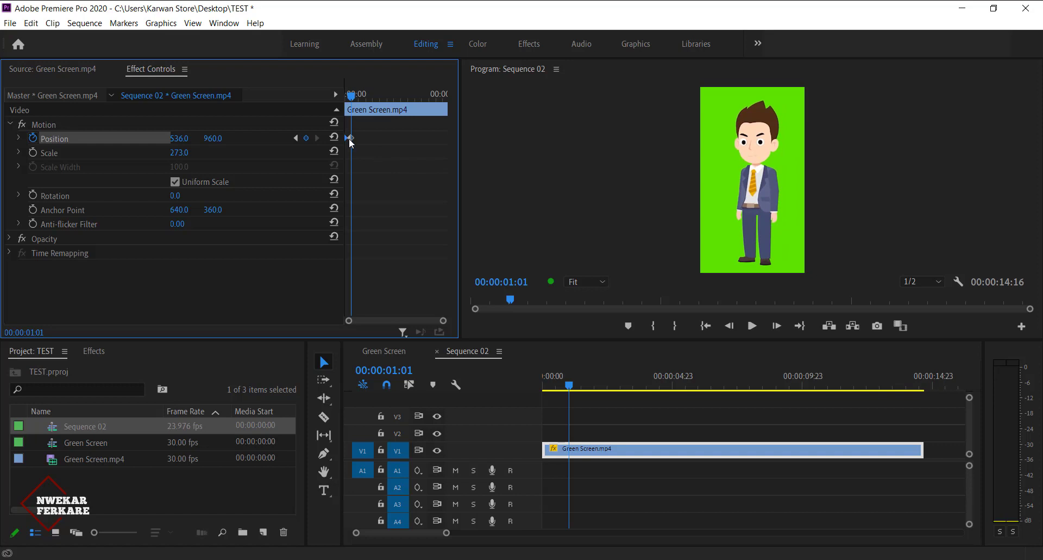
Move the 1234 position keyframe to about 00:00:04:22 and preview the motion from the start.
left_click_drag(351, 138, 378, 138)
left_click_drag(351, 95, 322, 95)
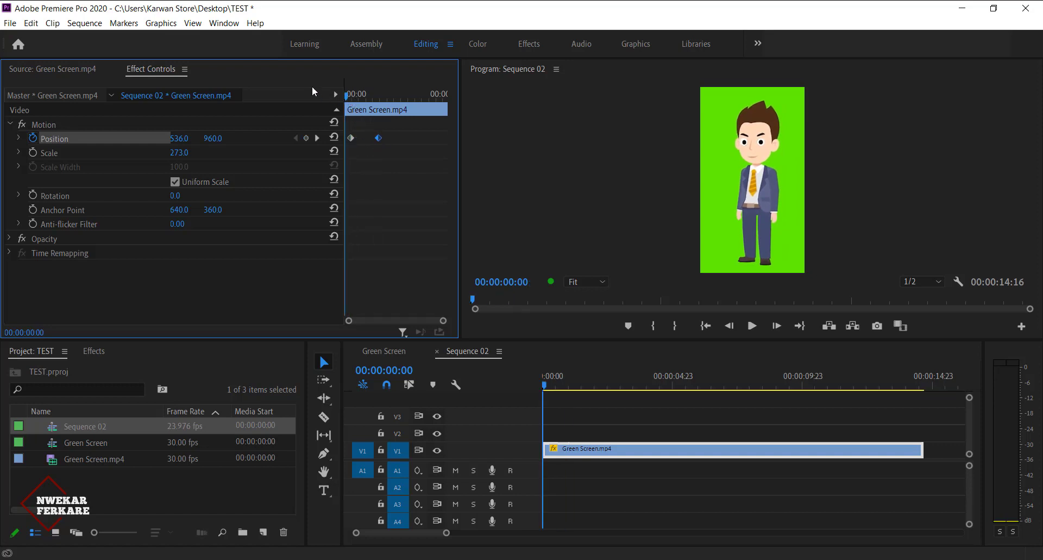
key("space")
key("space")
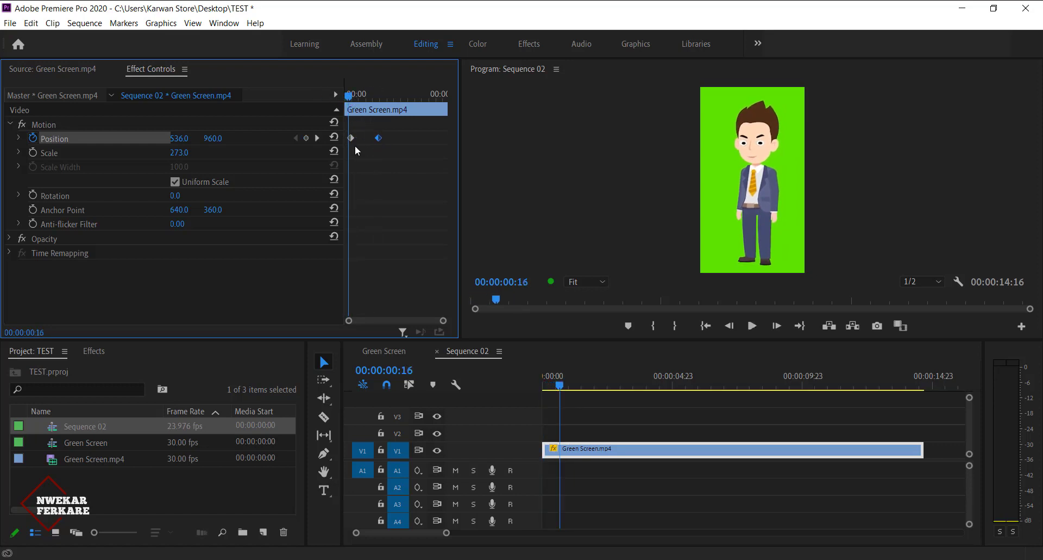
Move the 536 position keyframe to the clip's start and keyframe the horizontal position at 1310.6 at 00:00:00:16.
left_click_drag(351, 138, 346, 138)
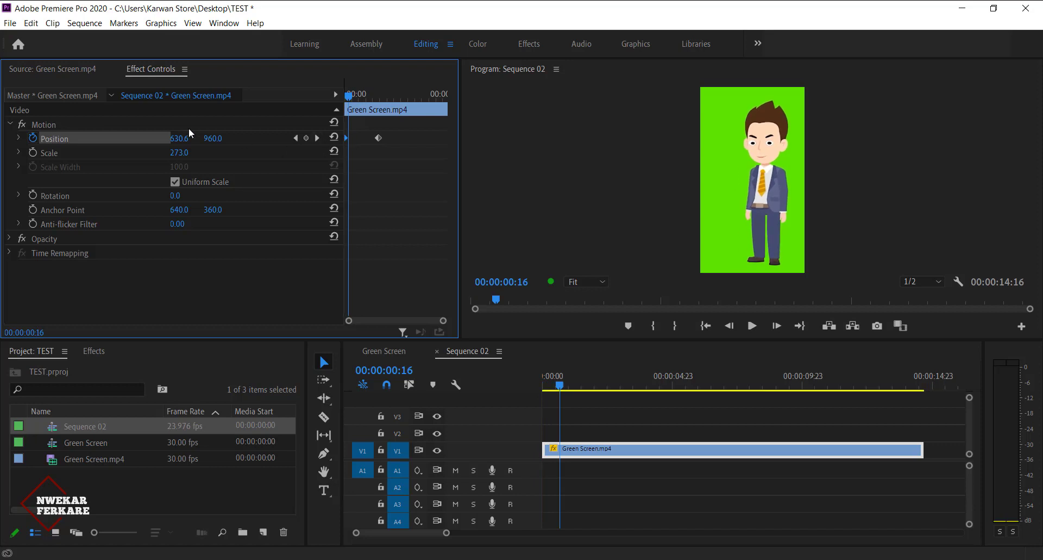
left_click_drag(179, 138, 505, 138)
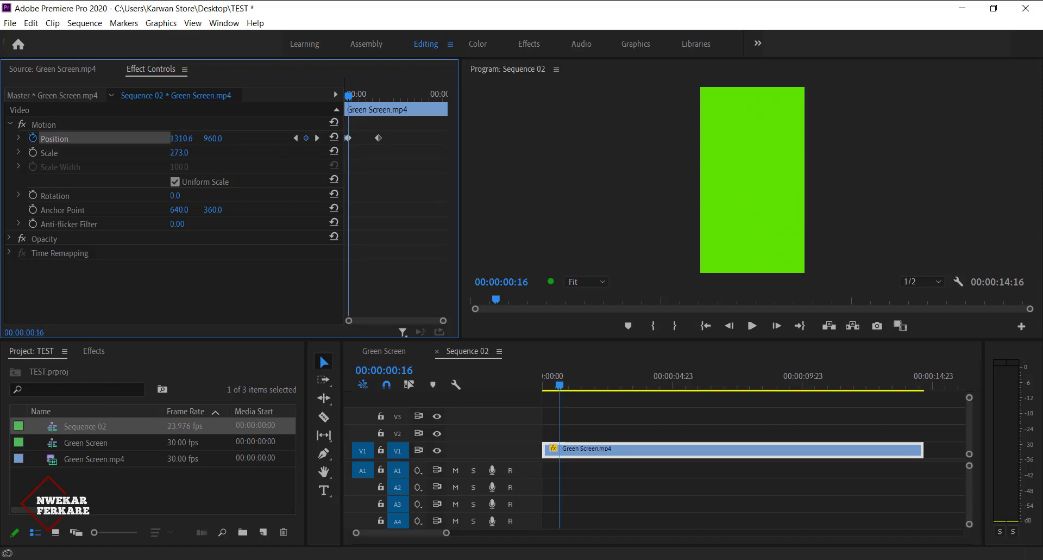
left_click(347, 95)
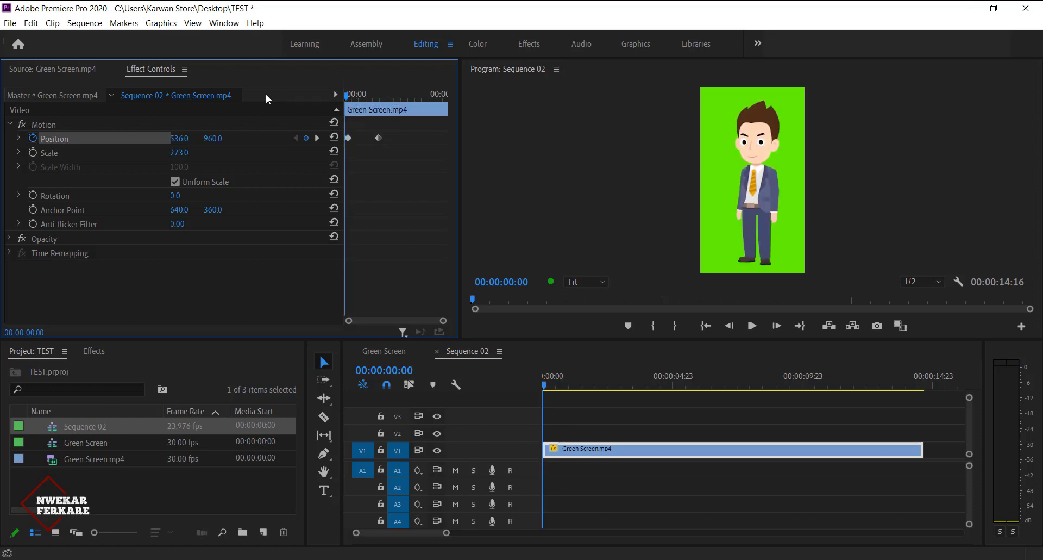
key("space")
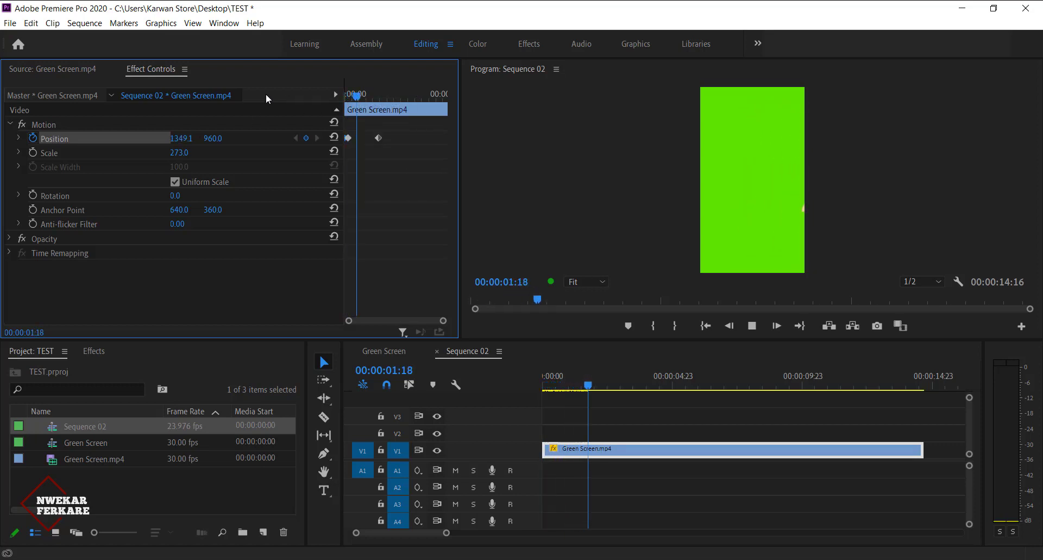
key("space")
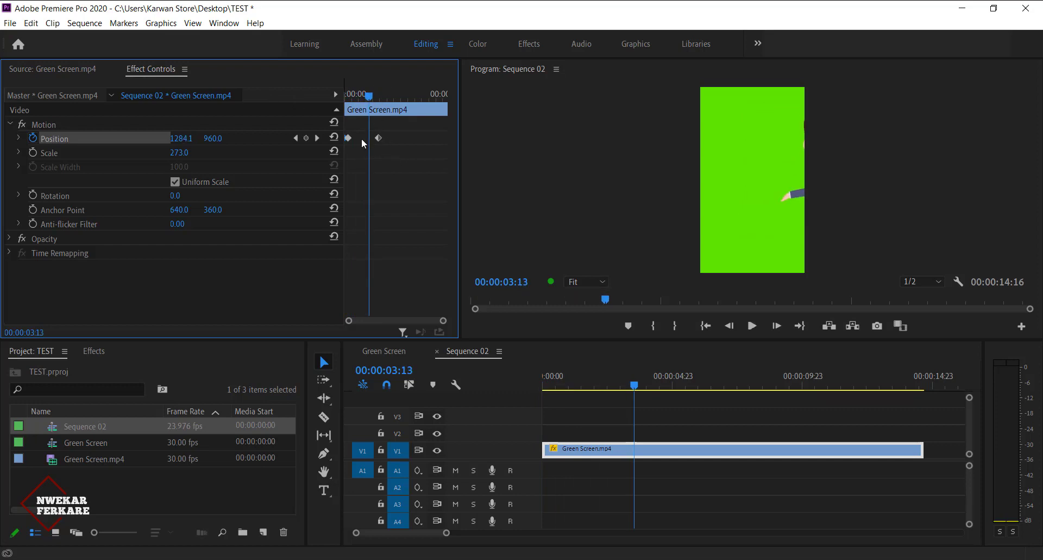
Move the 1310.6 position keyframe to the clip's start, preview the motion, and go back to the keyframe at 00:00:04:22.
left_click_drag(363, 140, 345, 140)
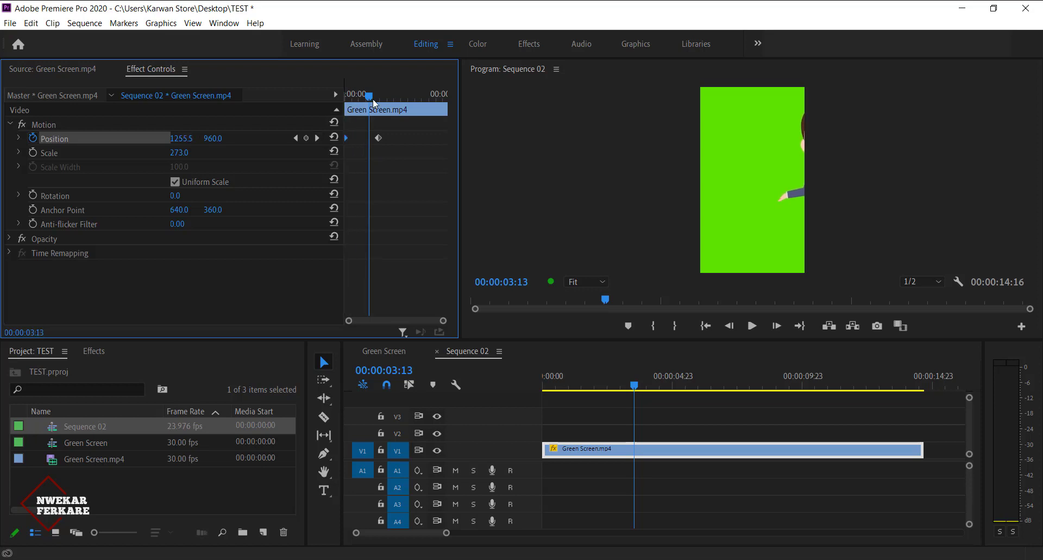
left_click_drag(371, 103, 313, 107)
key("space")
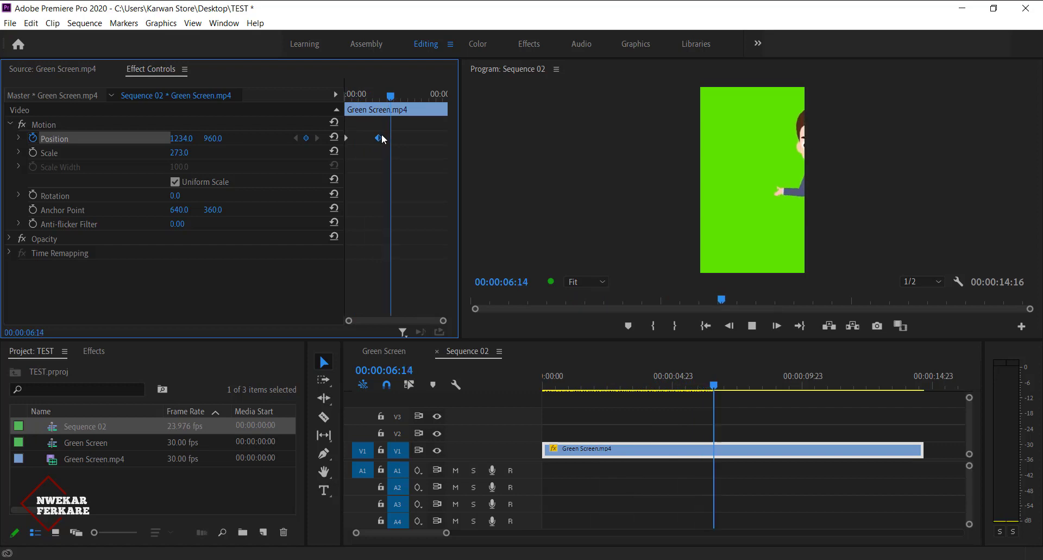
key("space")
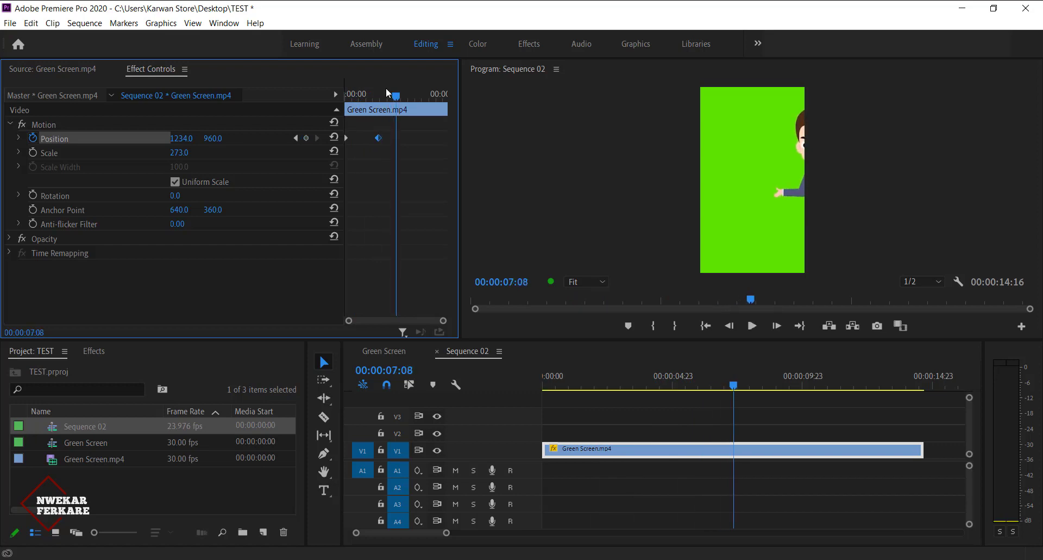
left_click(295, 138)
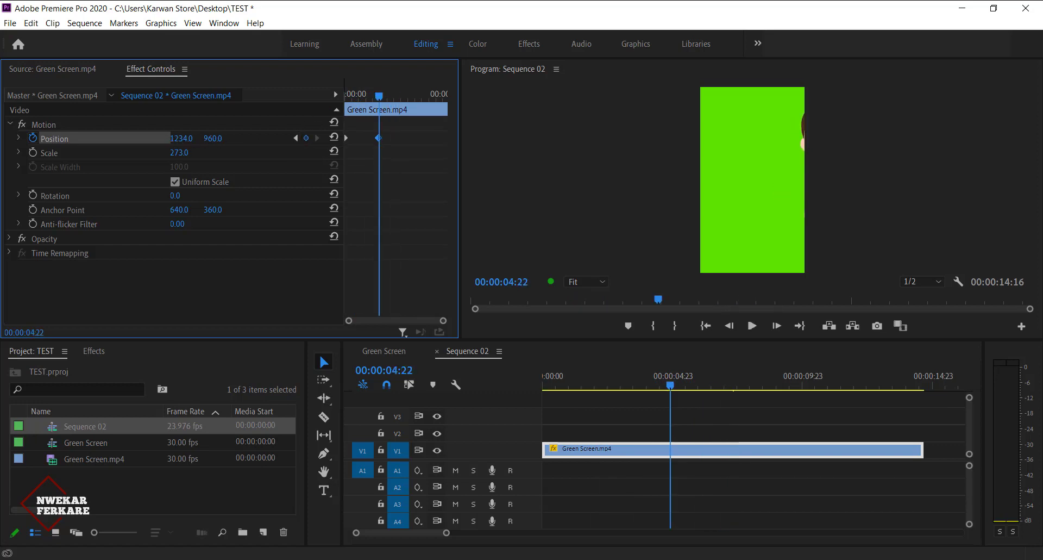
Add a position keyframe to the green screen clip at 00:00:03:09, keeping the interpolated value.
left_click(185, 138)
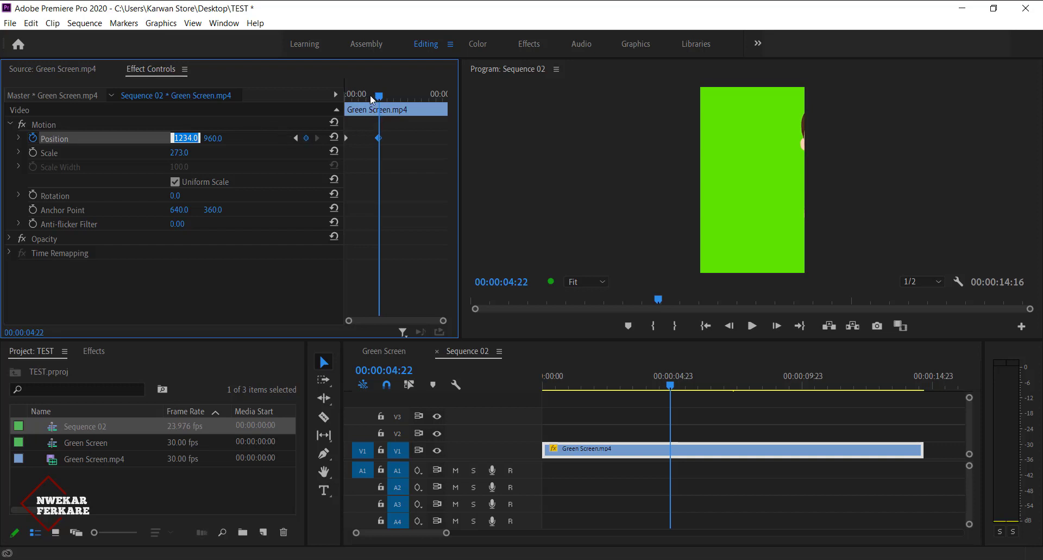
left_click_drag(372, 100, 368, 99)
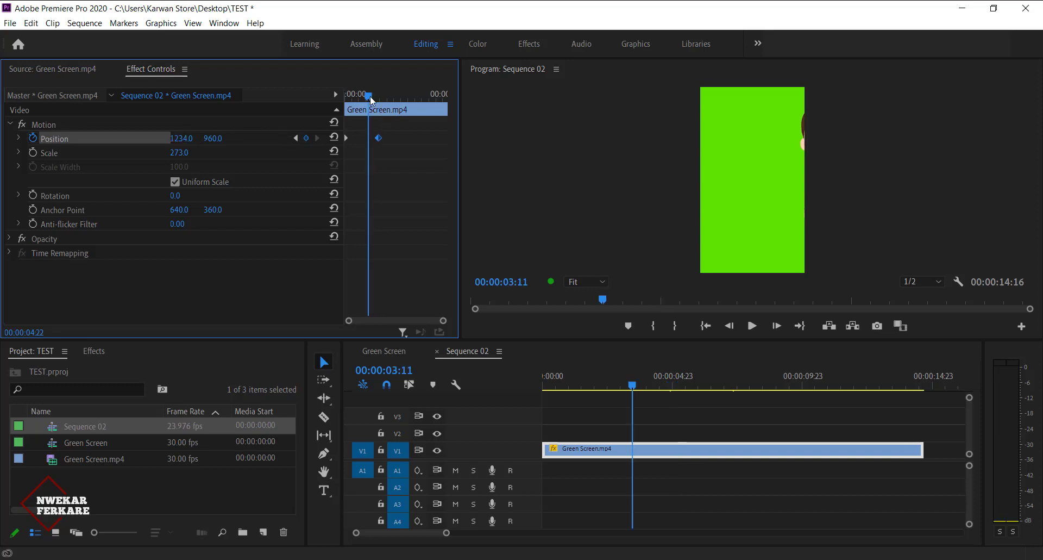
left_click(307, 138)
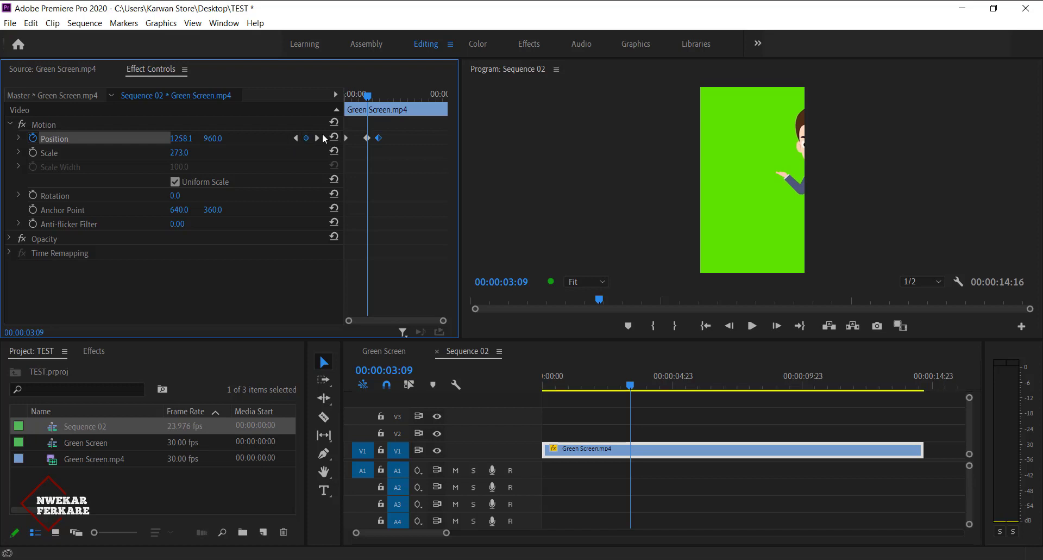
Set the horizontal position to 502 at the 00:00:04:22 keyframe and preview the motion from the start.
left_click(317, 138)
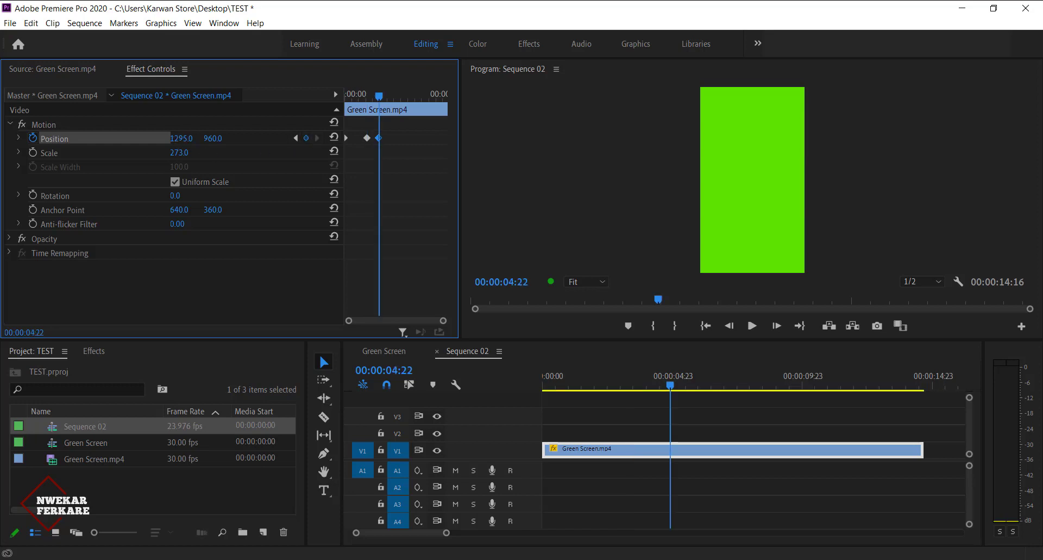
left_click_drag(181, 138, 19, 138)
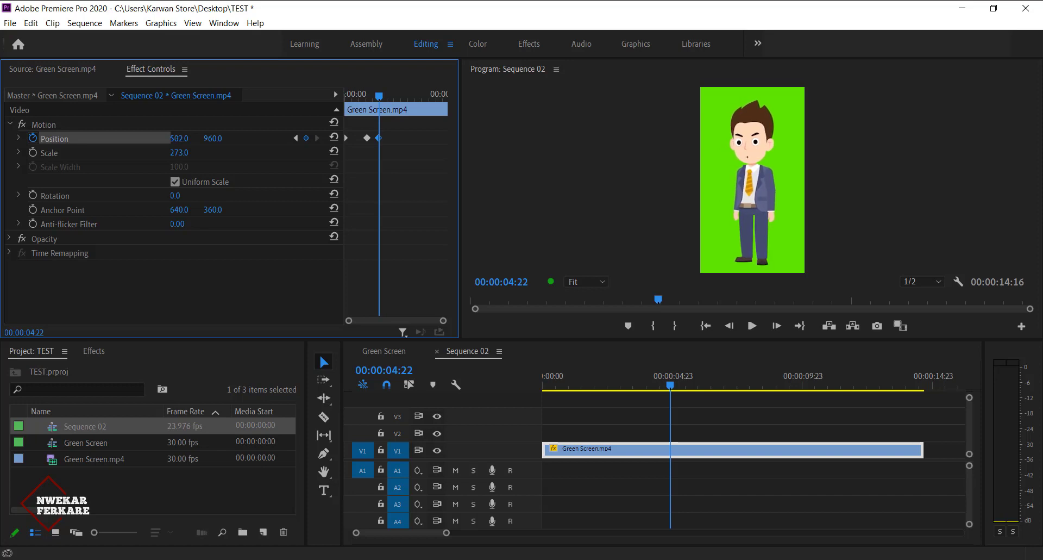
key("Home")
key("space")
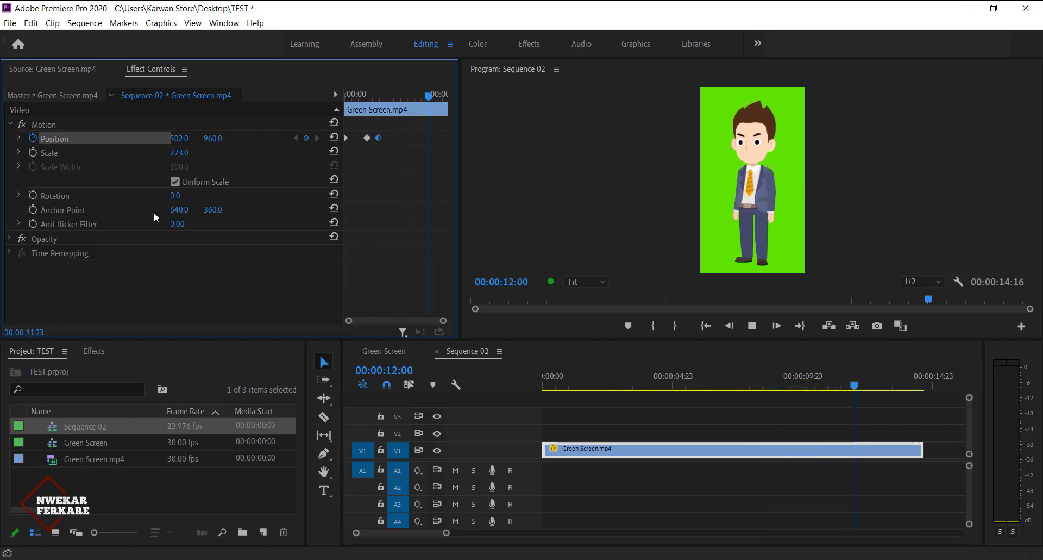
key("space")
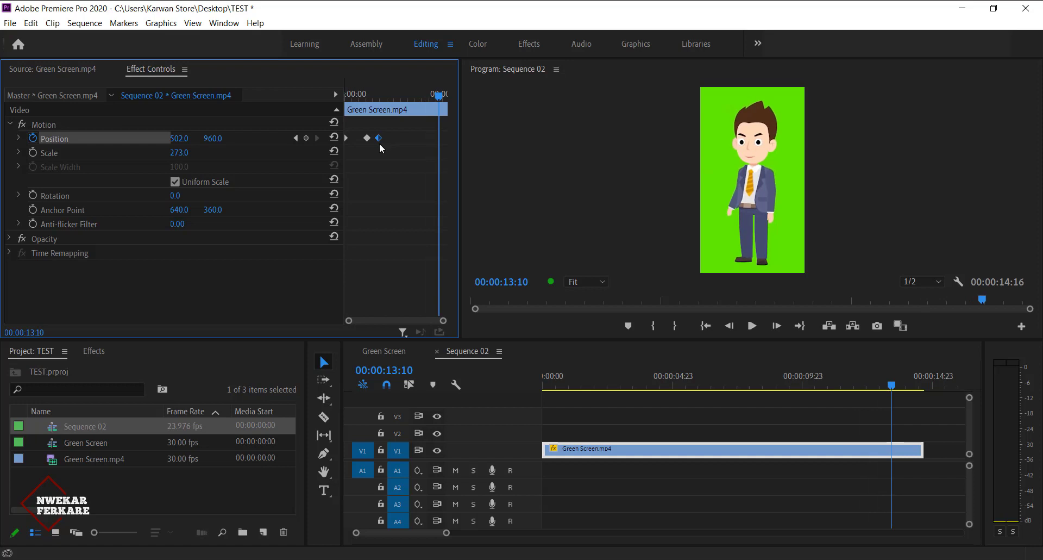
Try rotating the green screen clip by 90° and return its rotation to 0.
left_click_drag(169, 198, 172, 198)
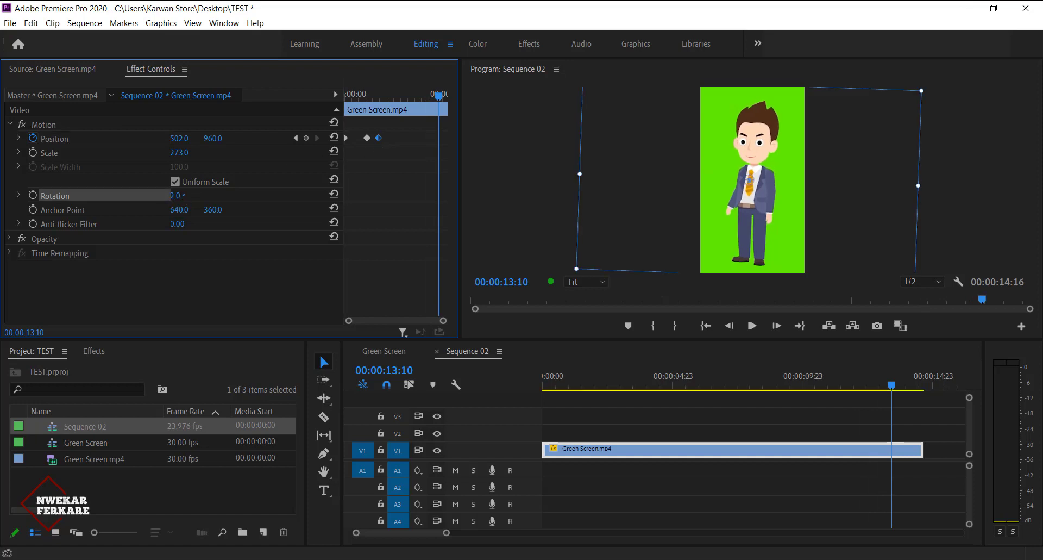
left_click(182, 197)
type("90")
key("Return")
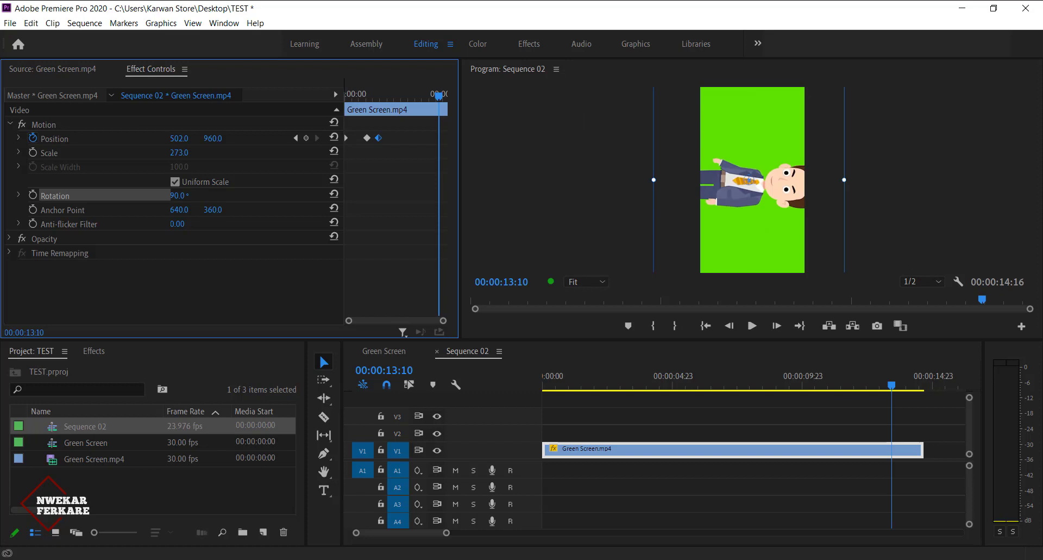
left_click(182, 195)
type("0")
key("Return")
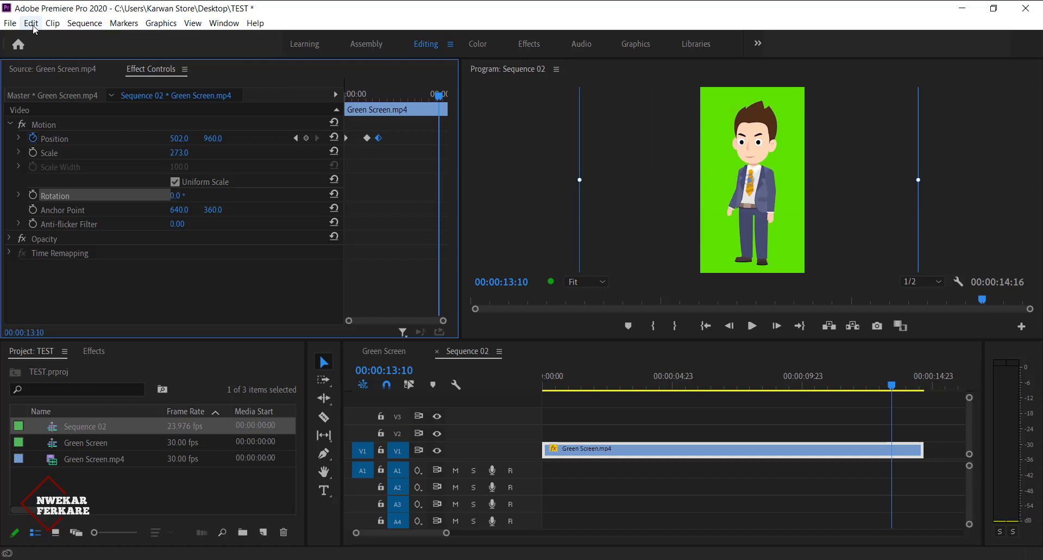
Open the media export settings for the sequence and choose the YouTube 1080p Full HD preset.
left_click(10, 23)
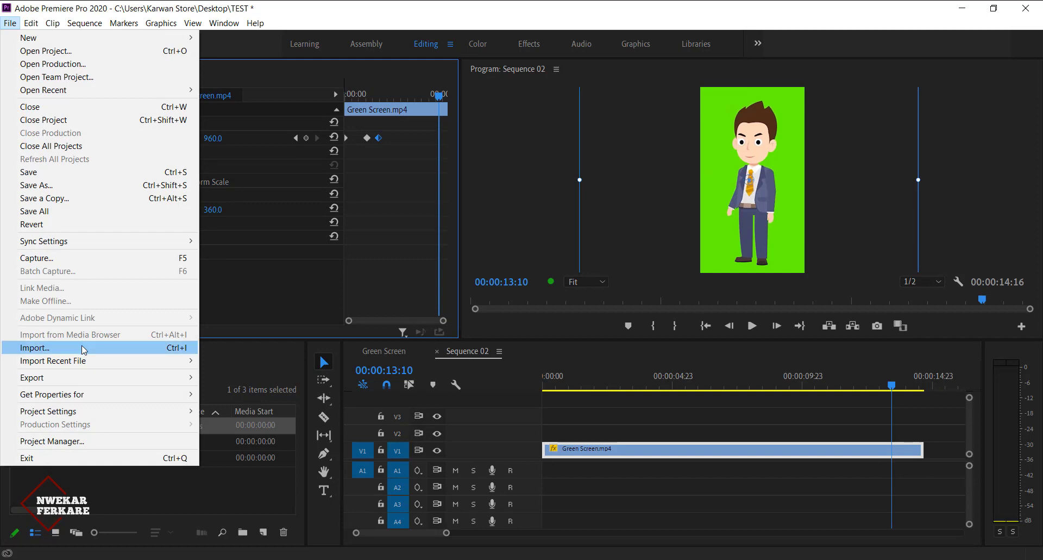
mouse_move(83, 379)
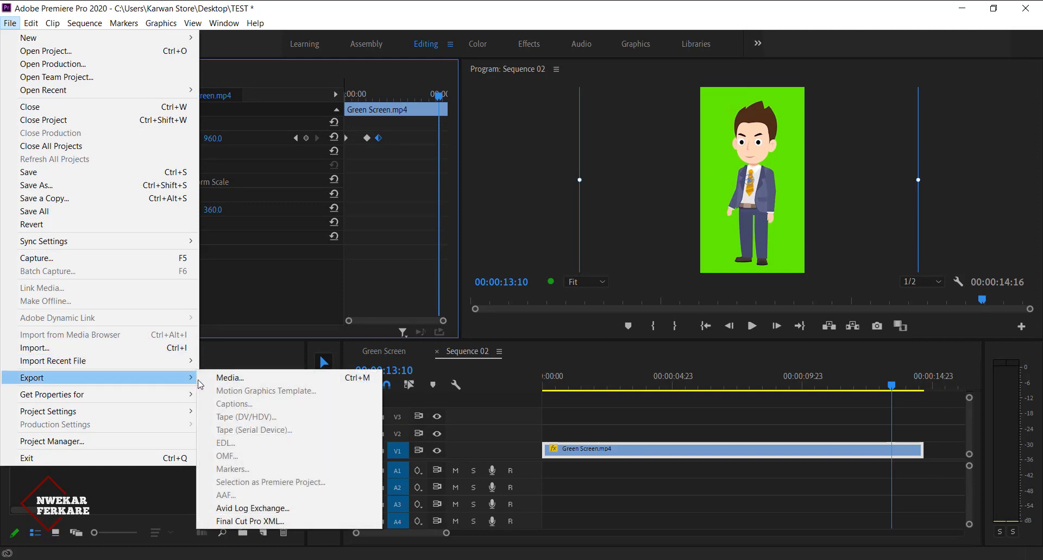
left_click(220, 380)
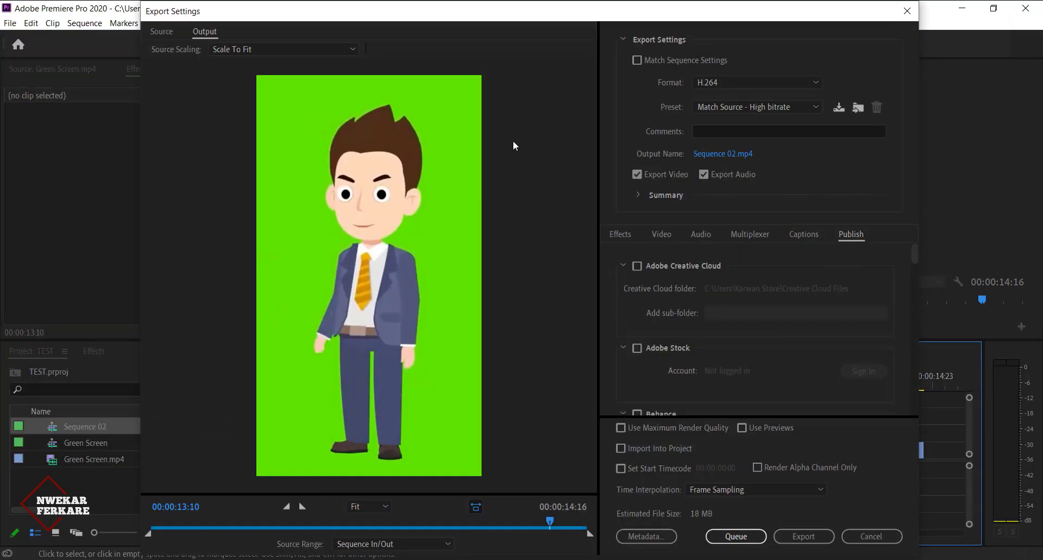
left_click(734, 107)
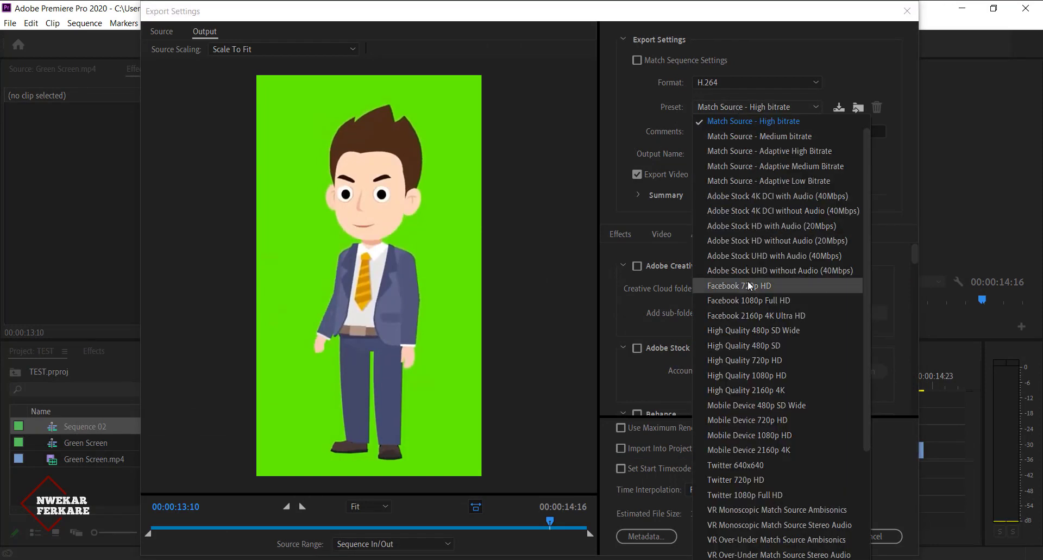
scroll(756, 363, "down", 3)
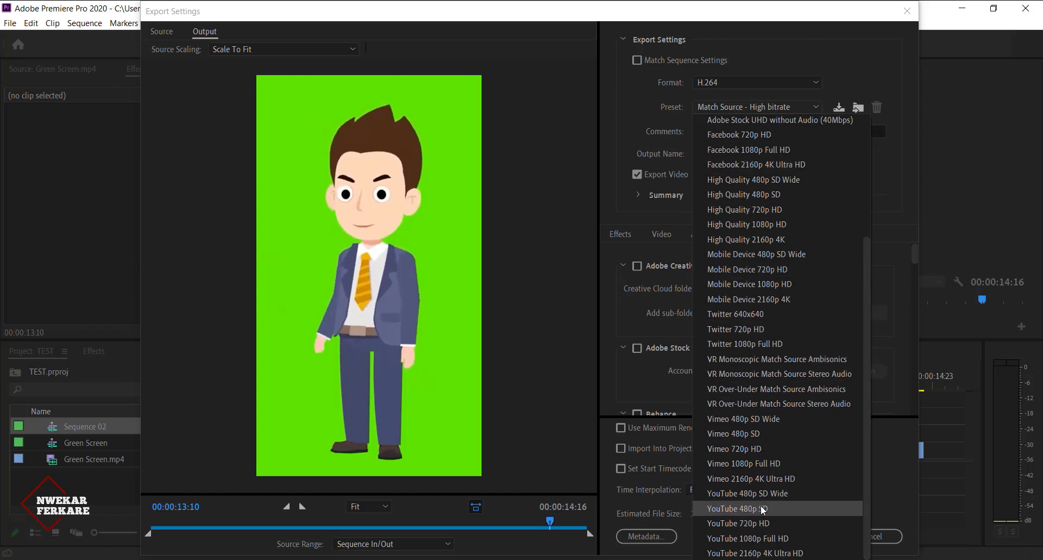
left_click(775, 538)
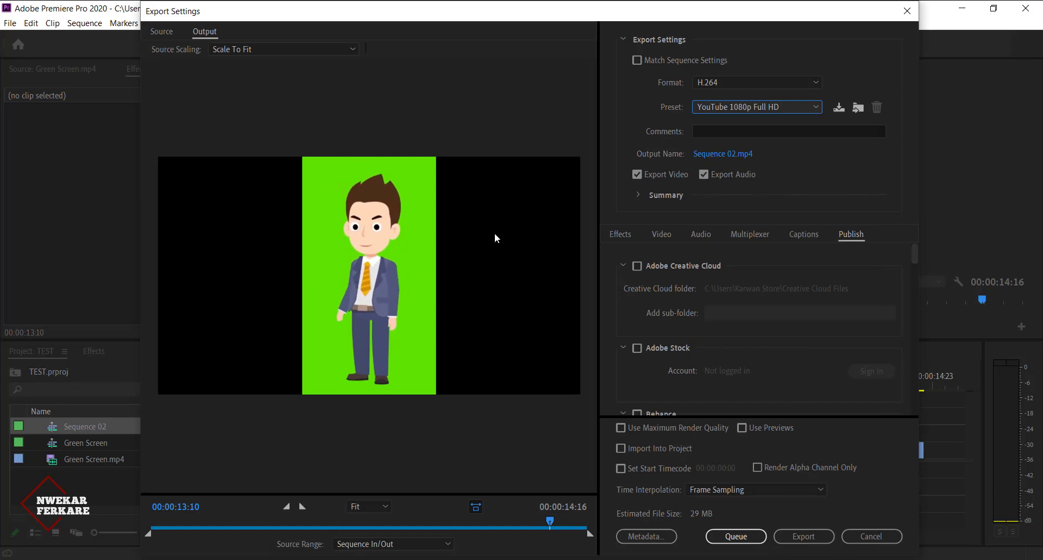
Switch the export preset back to Match Source - High bitrate.
left_click(733, 107)
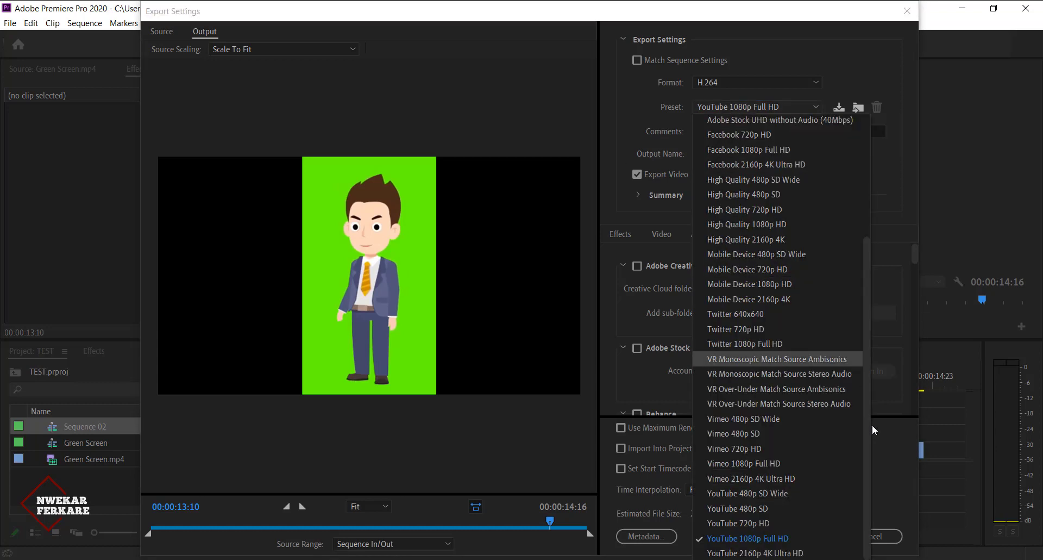
left_click_drag(867, 467, 866, 259)
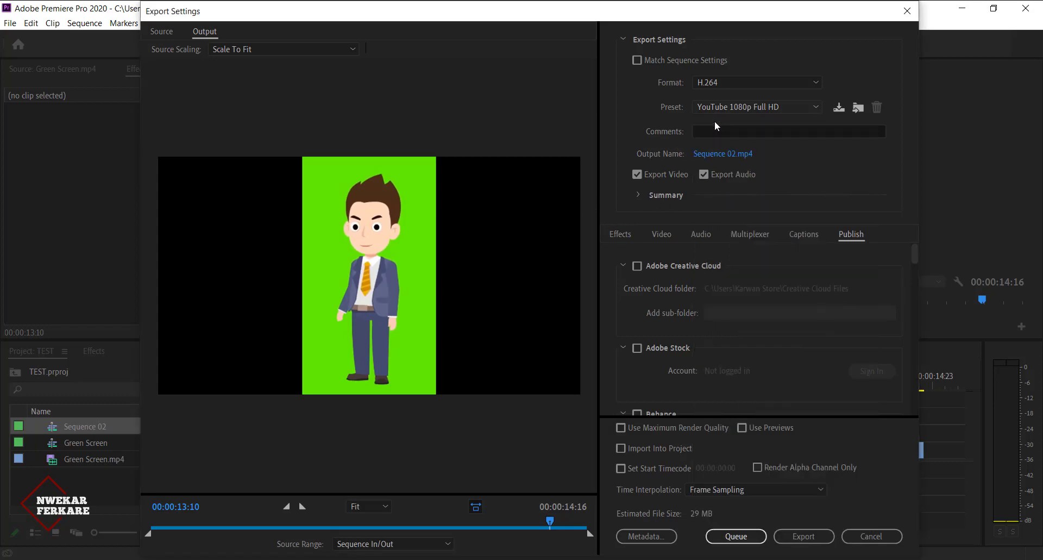
left_click(716, 125)
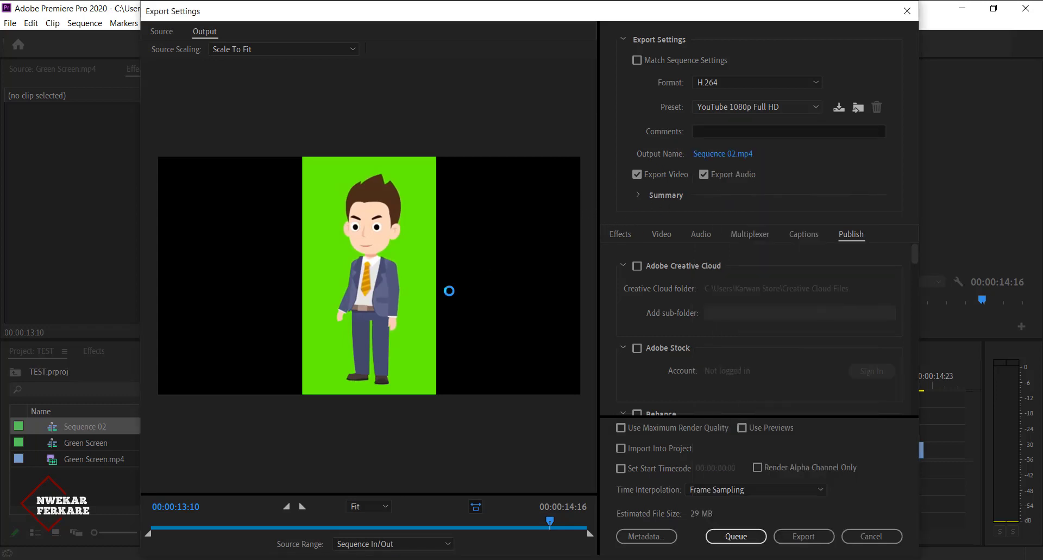